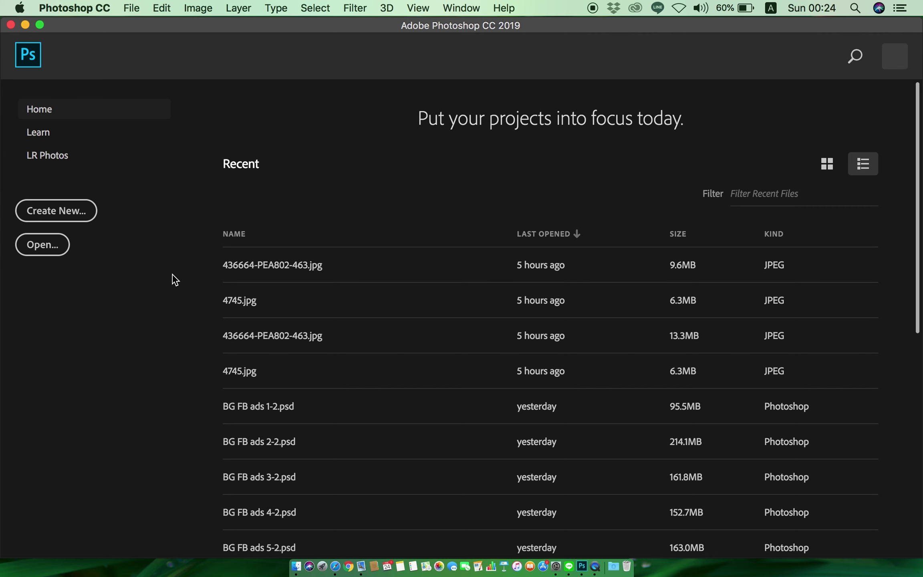
Open the New Document dialog showing the Web presets.
click(134, 9)
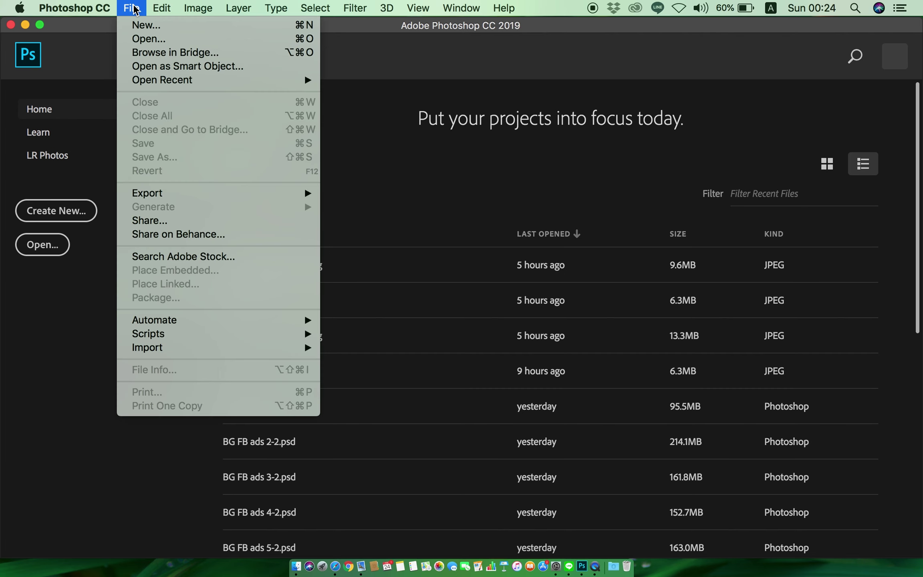
click(151, 28)
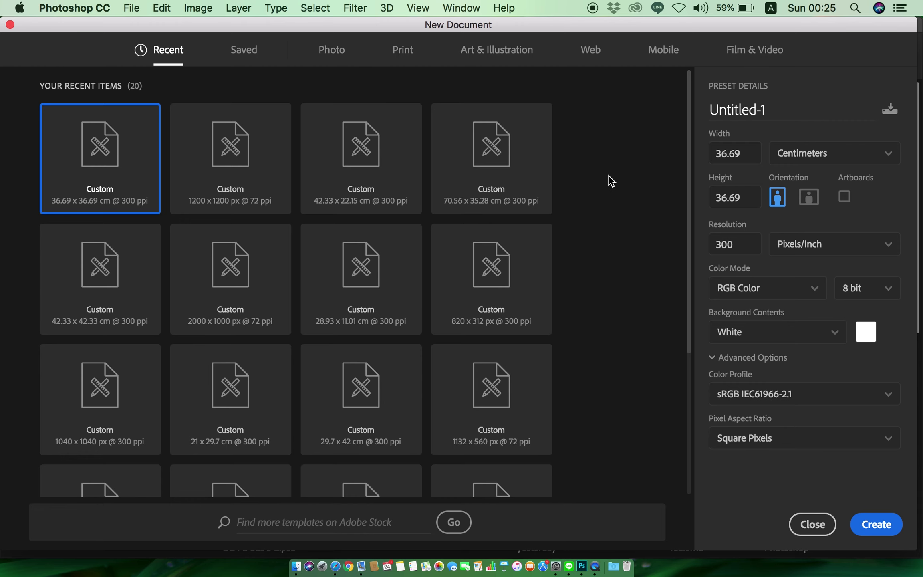
click(591, 49)
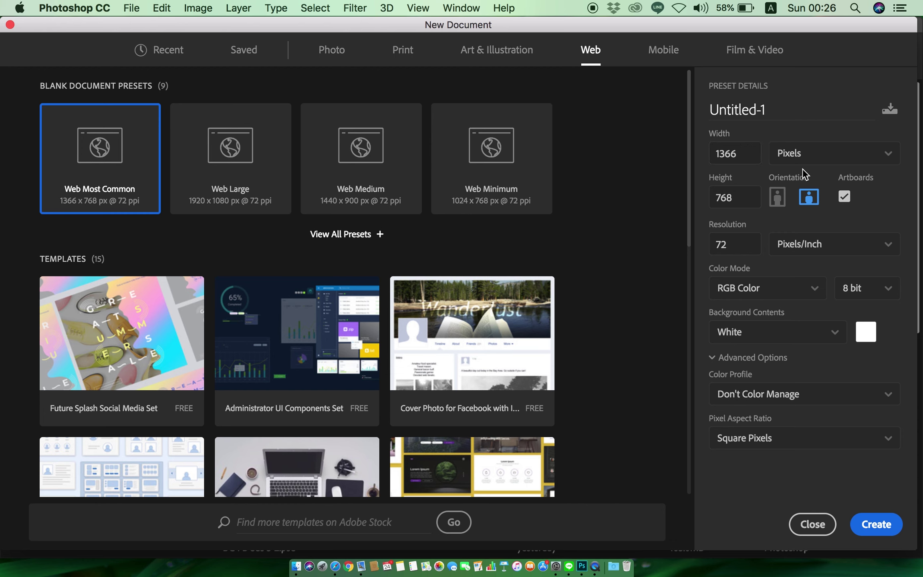
Set the new document to 1200 × 1200 pixels, 72 ppi resolution, RGB Color mode.
click(812, 160)
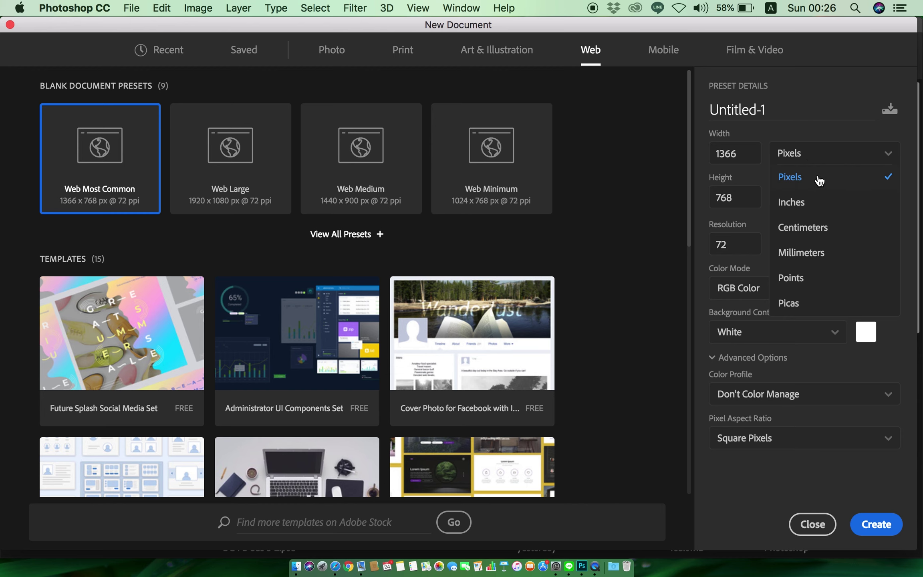
click(819, 180)
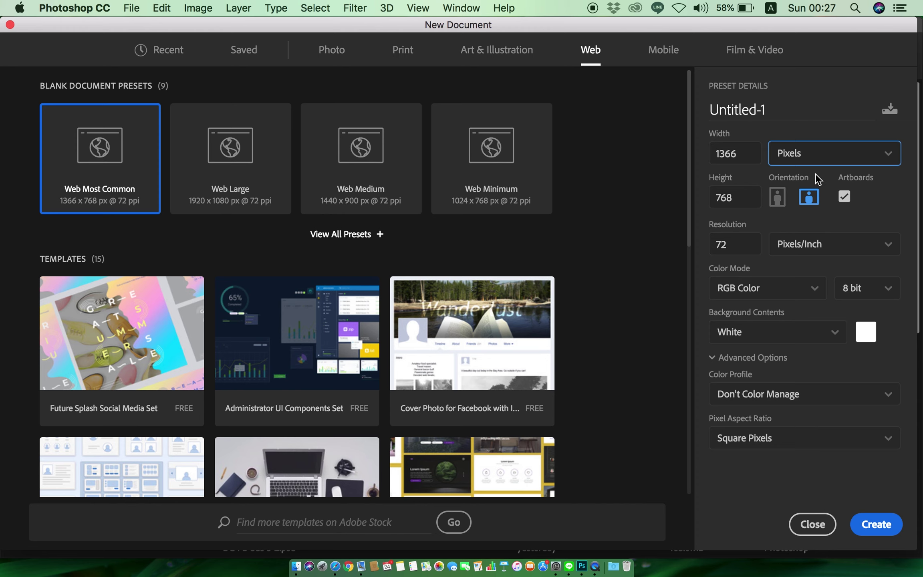
click(748, 154)
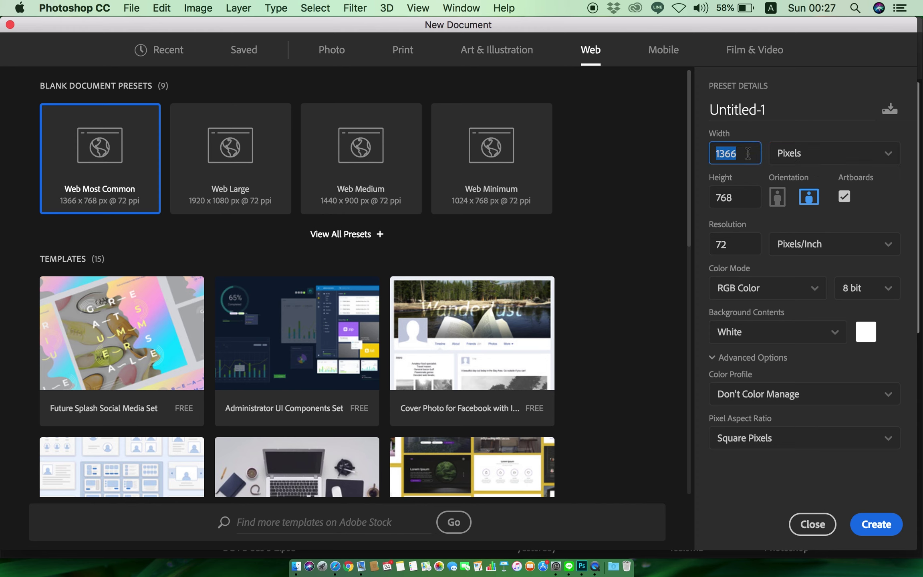
text(12)
text(00)
click(706, 196)
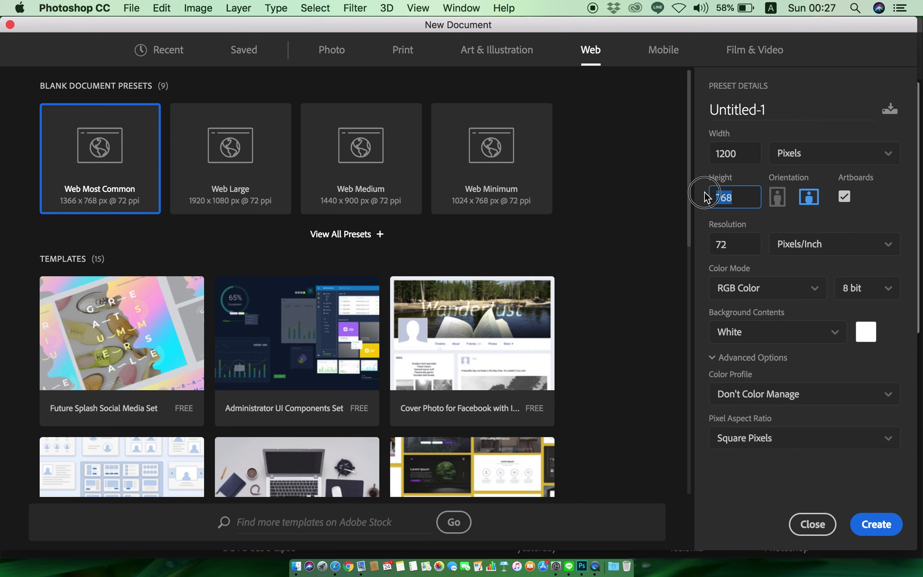
key(BackSpace)
text(1)
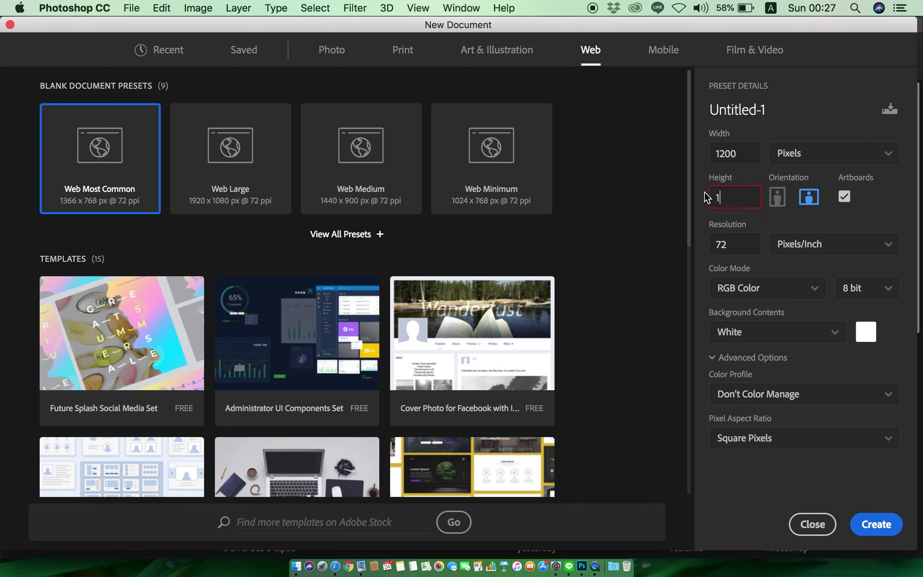
text(200)
click(731, 239)
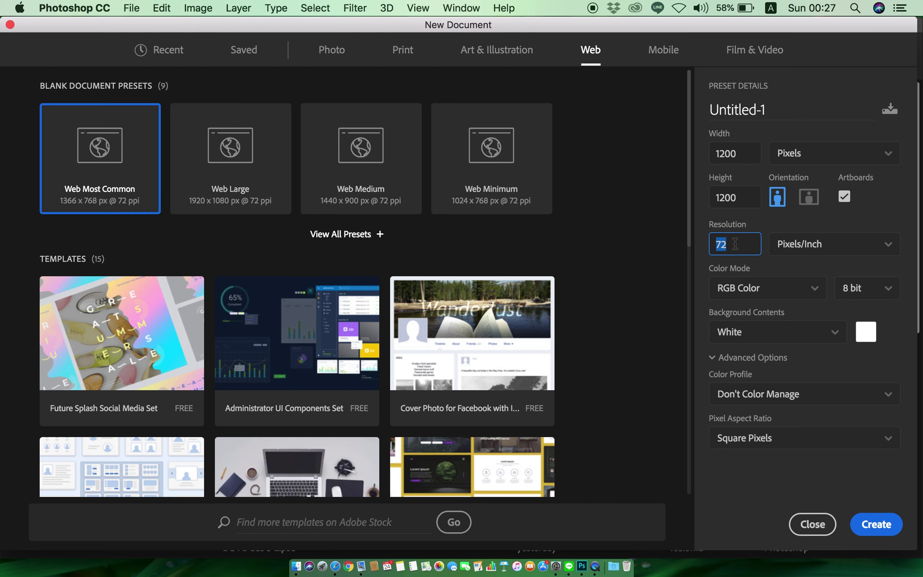
click(735, 243)
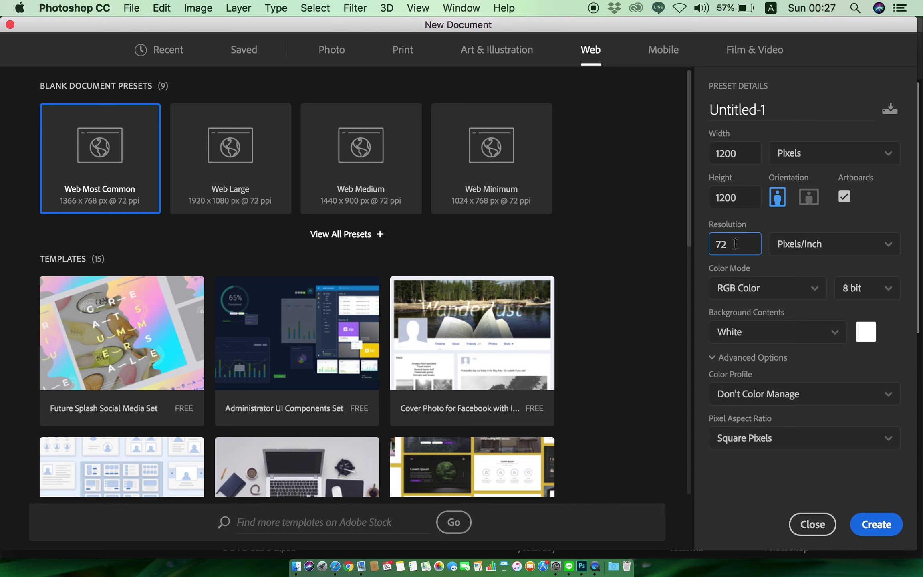
click(762, 289)
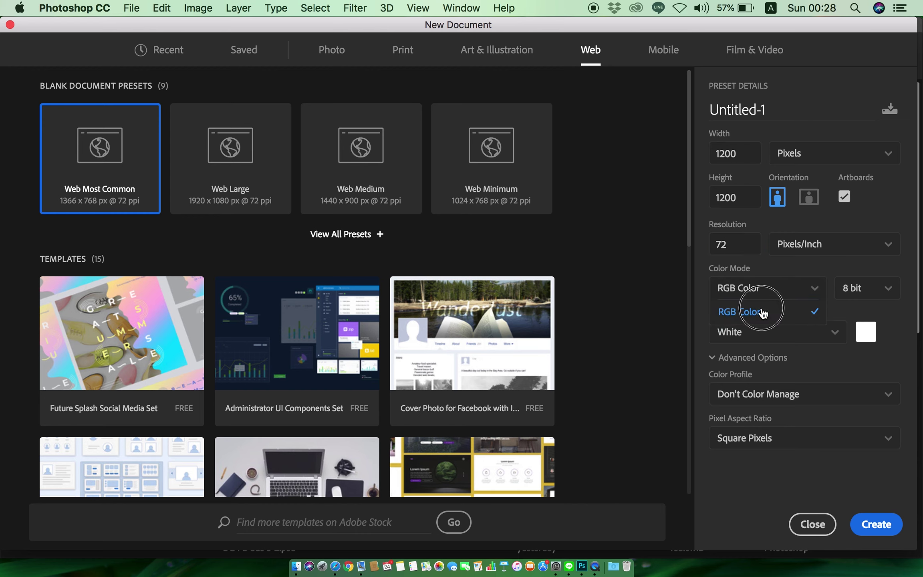
click(763, 312)
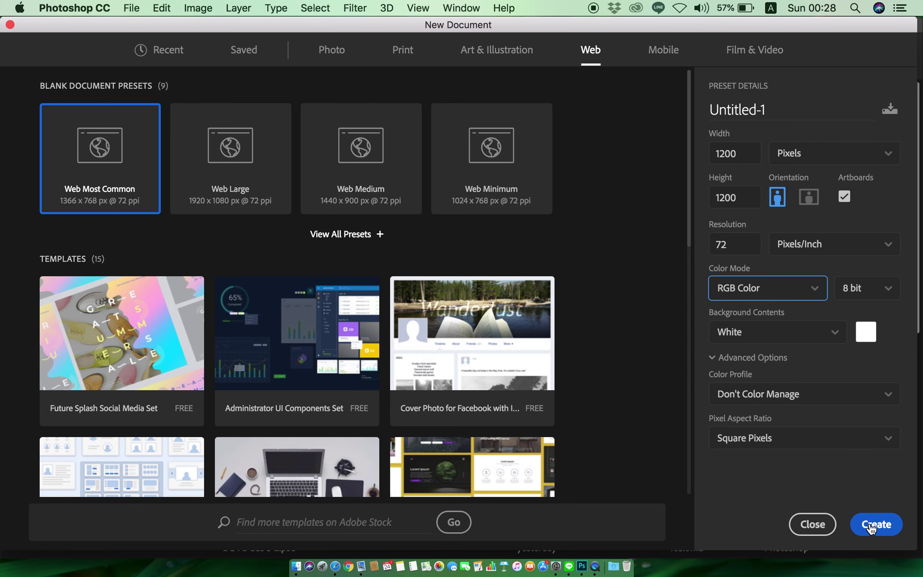
Create the 1200 × 1200 document as Untitled-1 with a white Artboard 1.
click(872, 528)
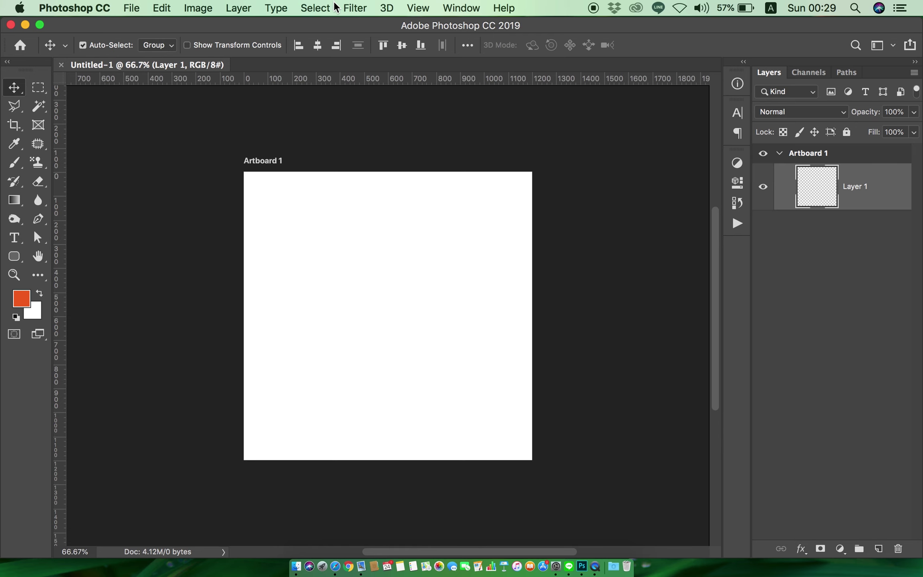
click(162, 8)
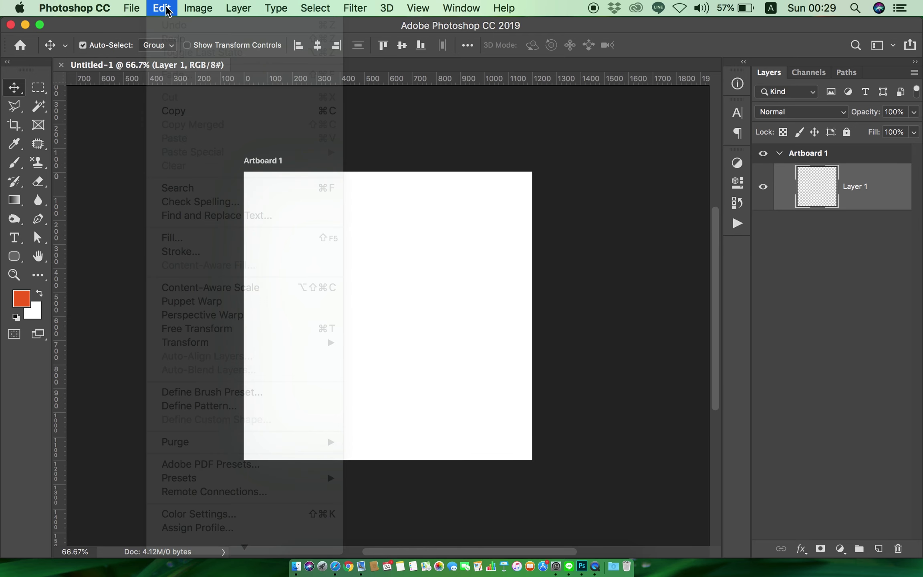
click(315, 9)
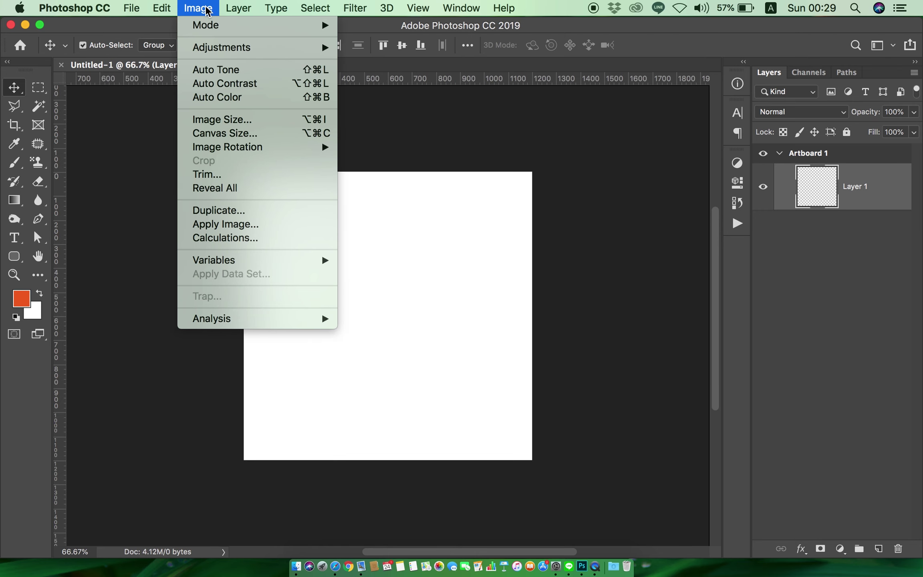
click(122, 141)
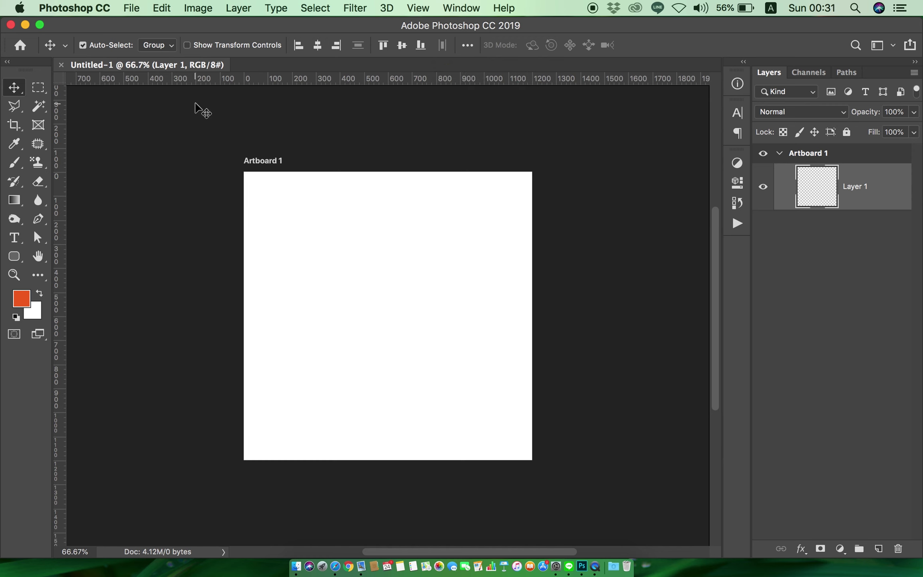
click(15, 239)
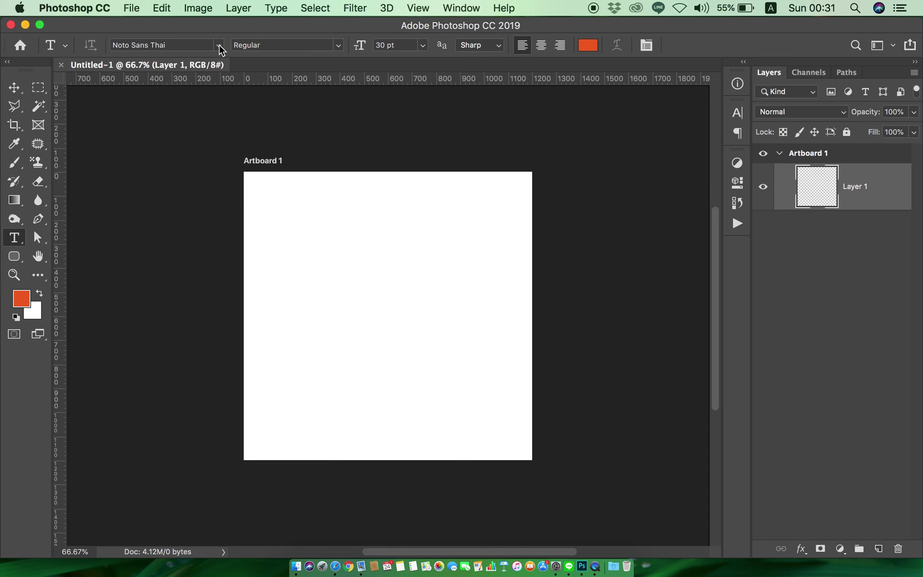
key(v)
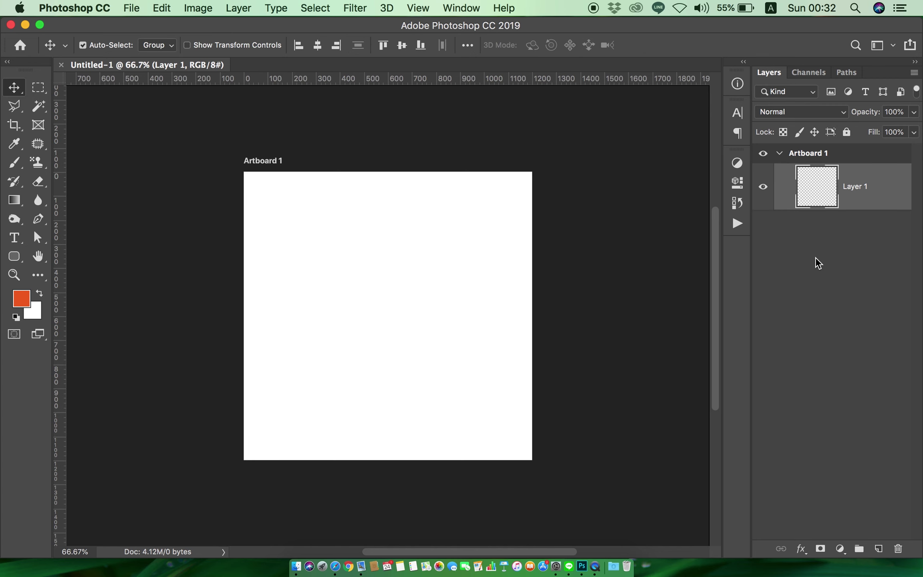